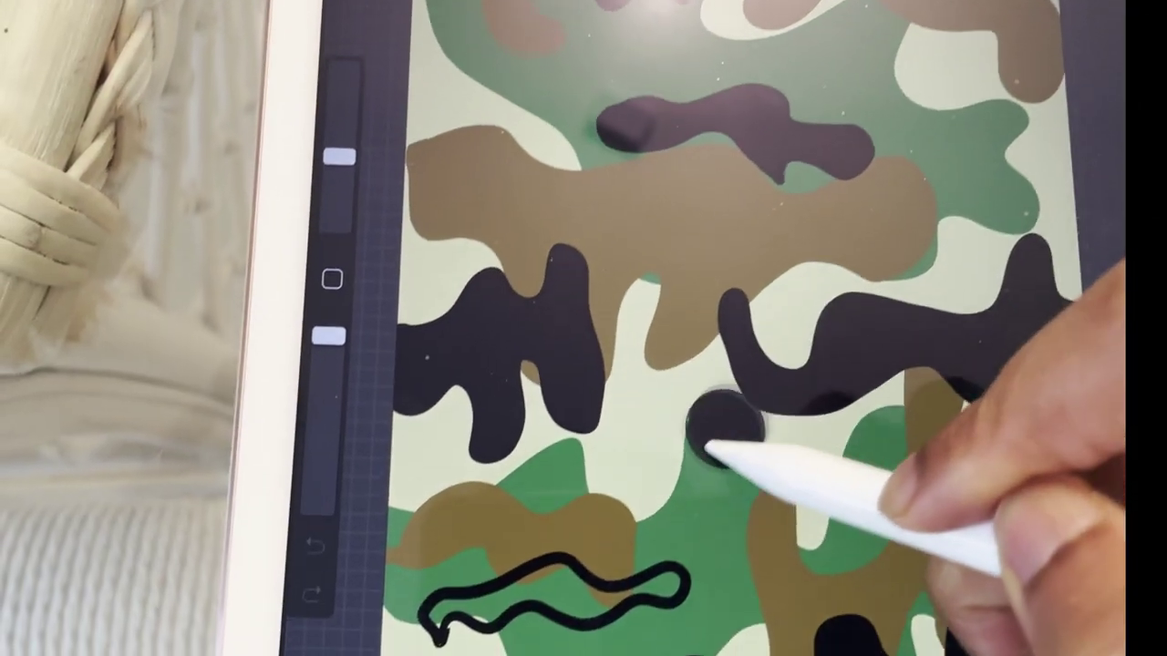
Step: Draw and fill a black camouflage blob on the camo pattern canvas
mouse_move(583, 533)
mouse_down()
mouse_move(599, 539)
mouse_move(592, 528)
mouse_up()
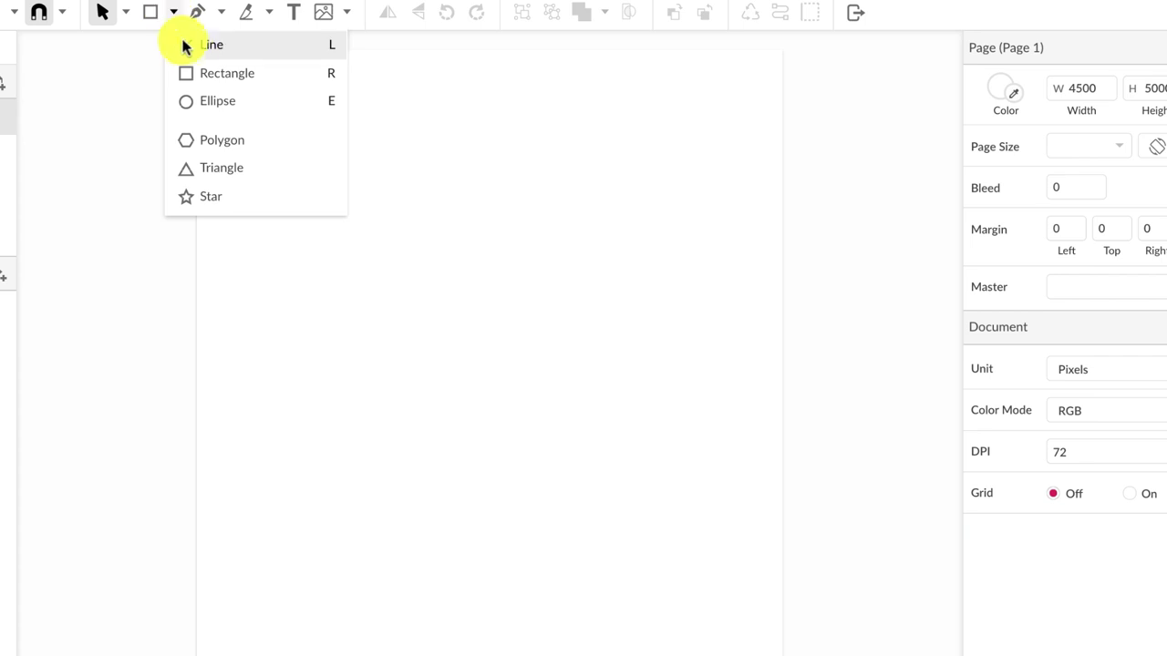
Step: Draw a large ellipse on the page and set its fill colour to red #BD2525
click(208, 99)
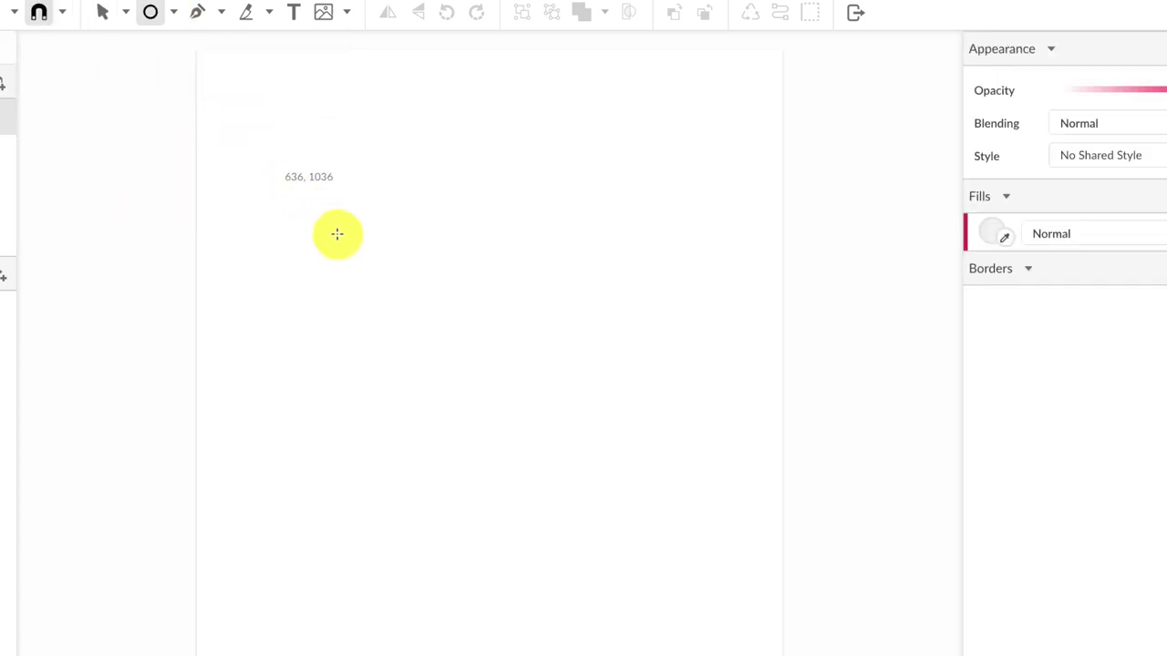
drag(338, 234, 688, 594)
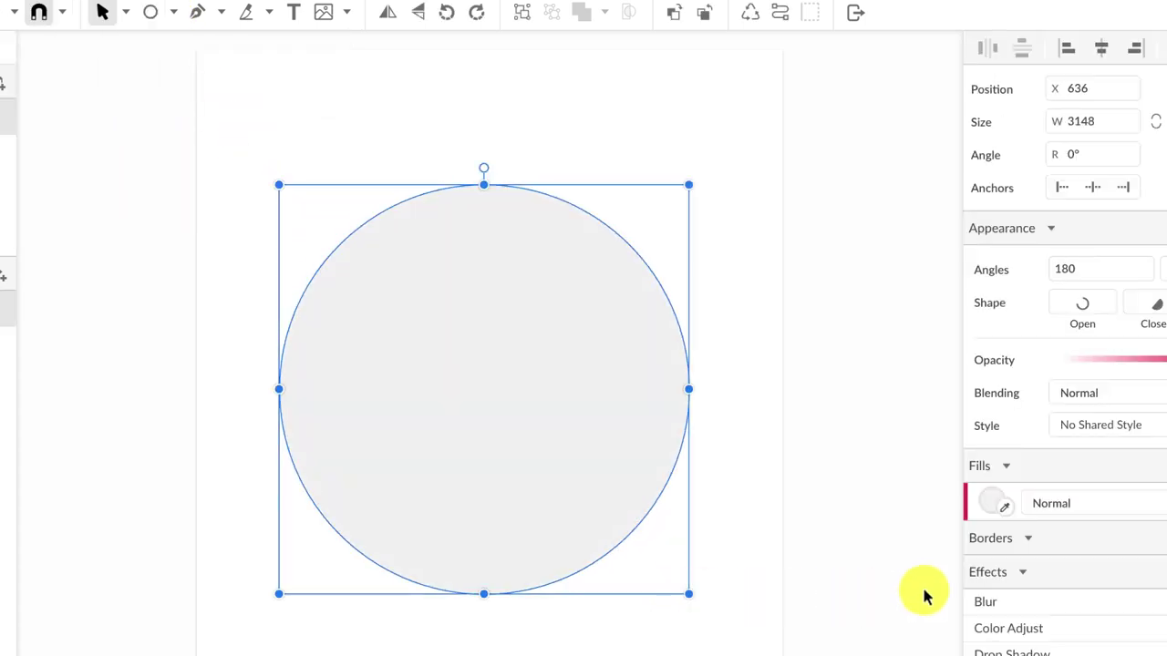
click(990, 500)
click(1147, 166)
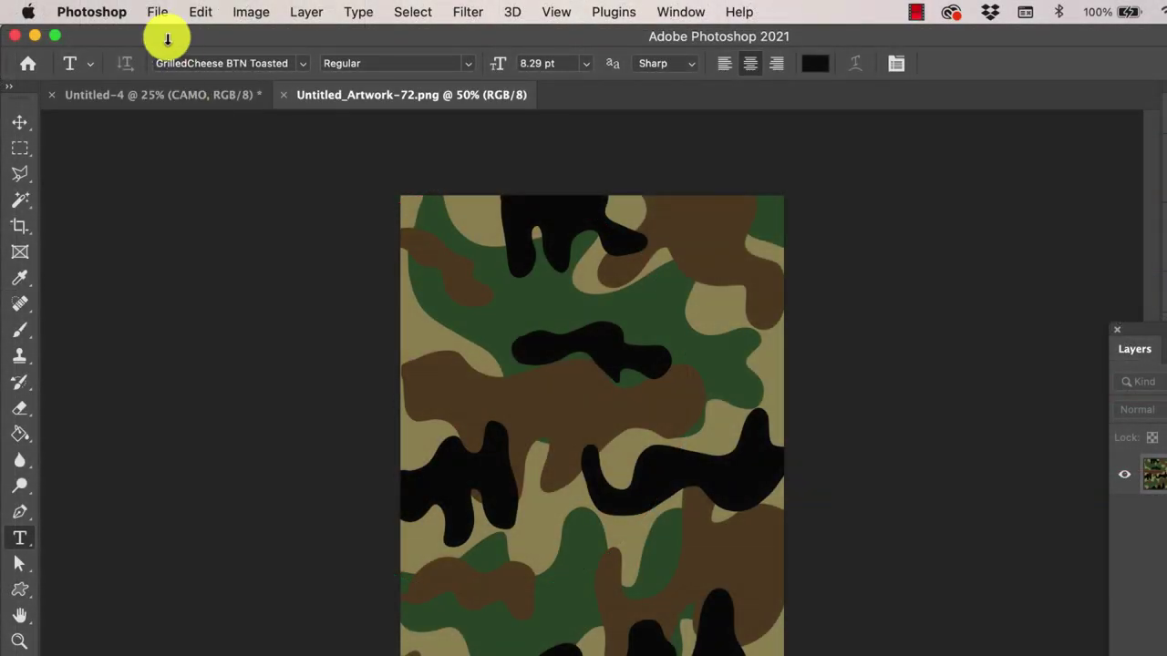
Step: Define the camouflage artwork as a new pattern named 'Camo Pattern'
click(154, 14)
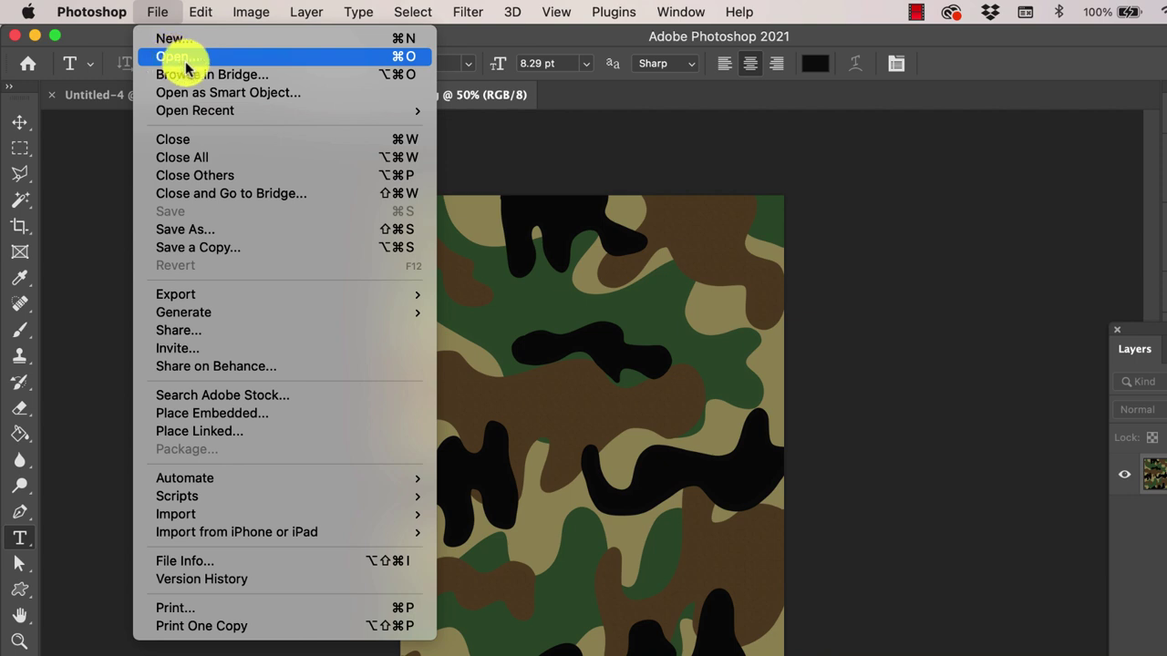
click(684, 101)
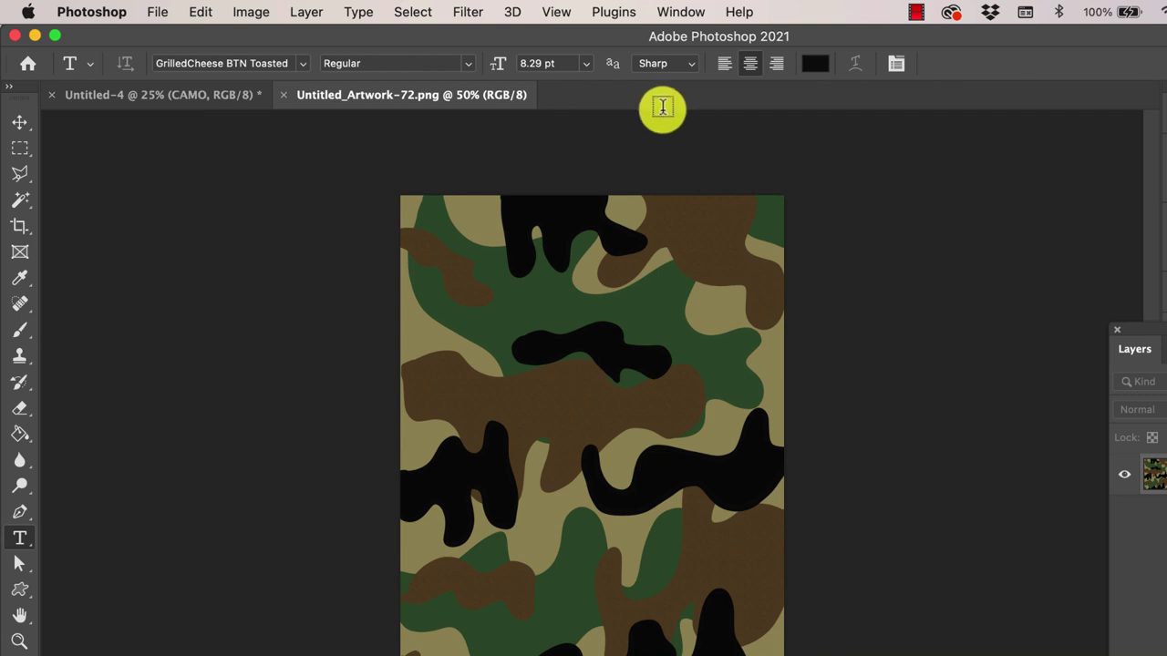
click(196, 12)
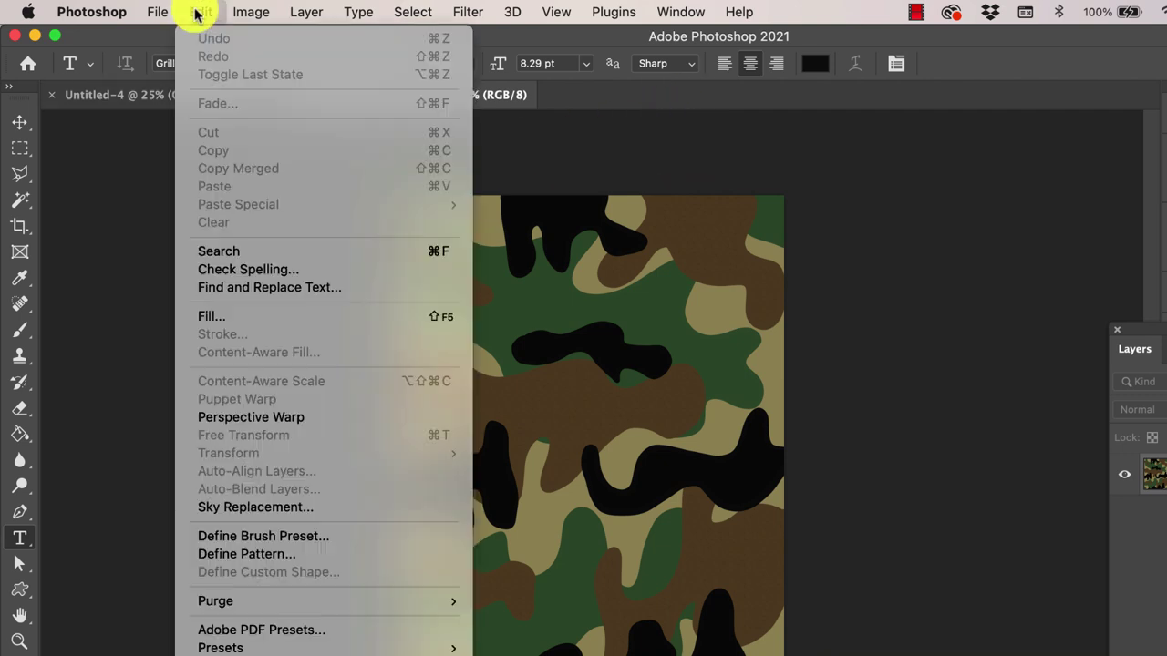
click(275, 556)
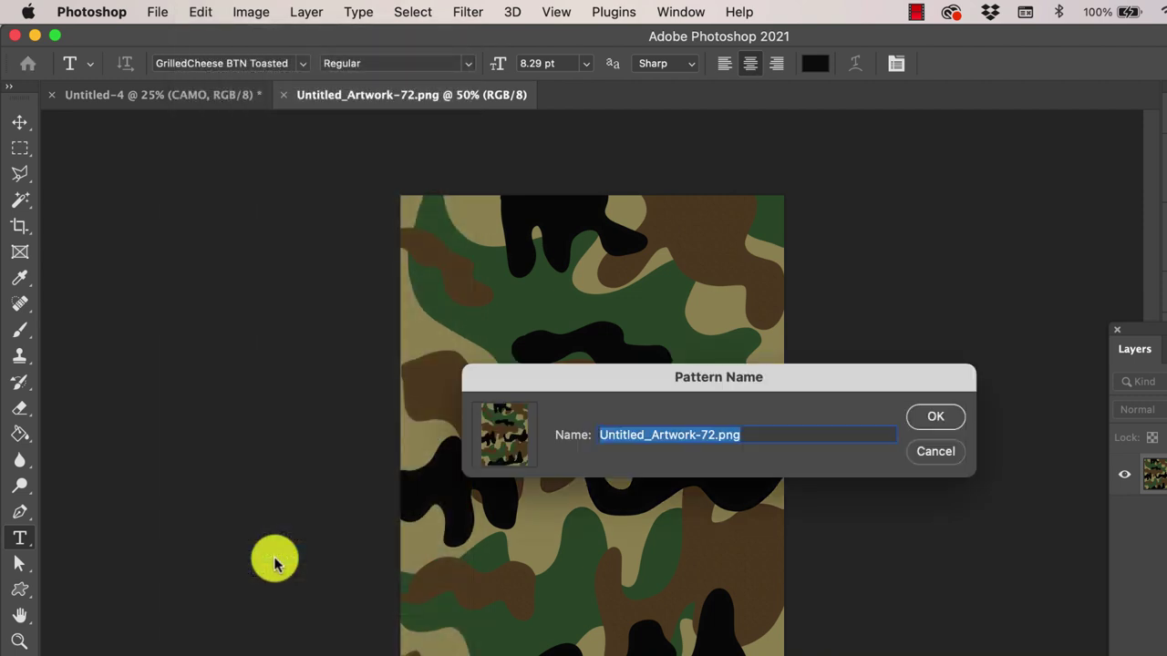
text(Camo Pat)
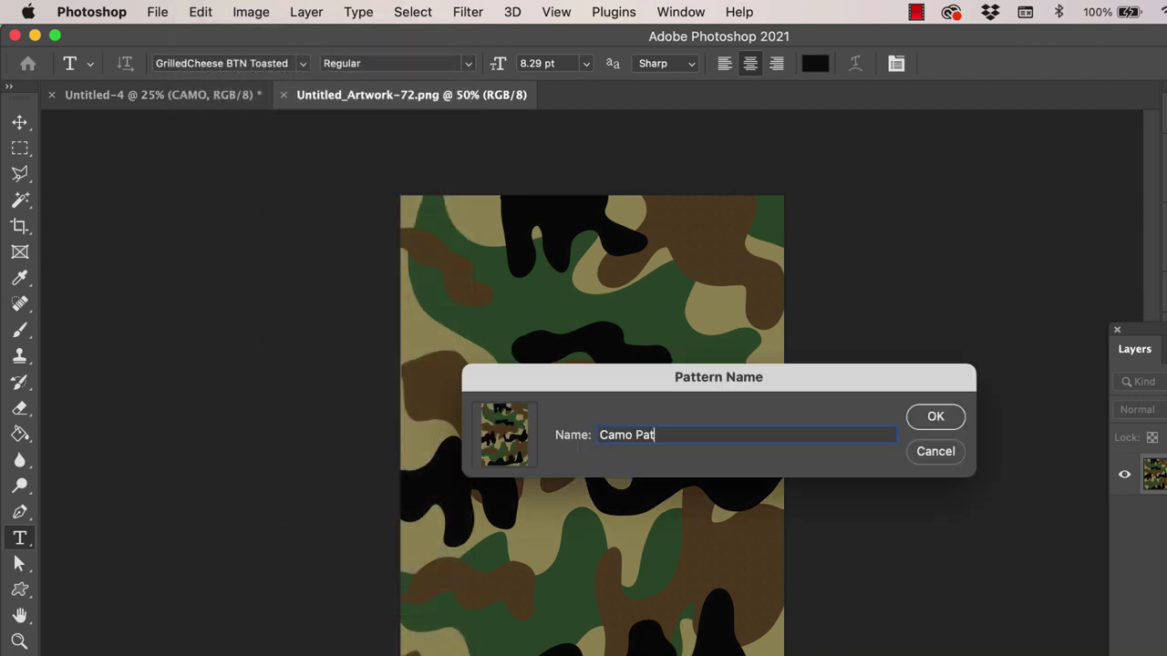
text(tern)
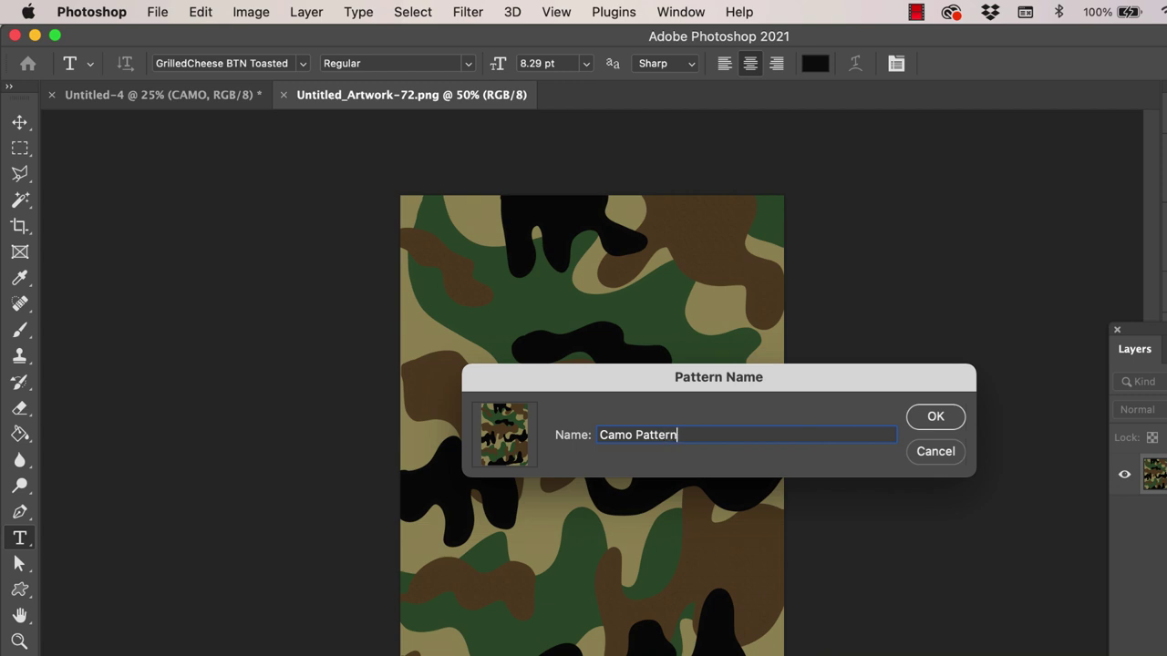
click(936, 418)
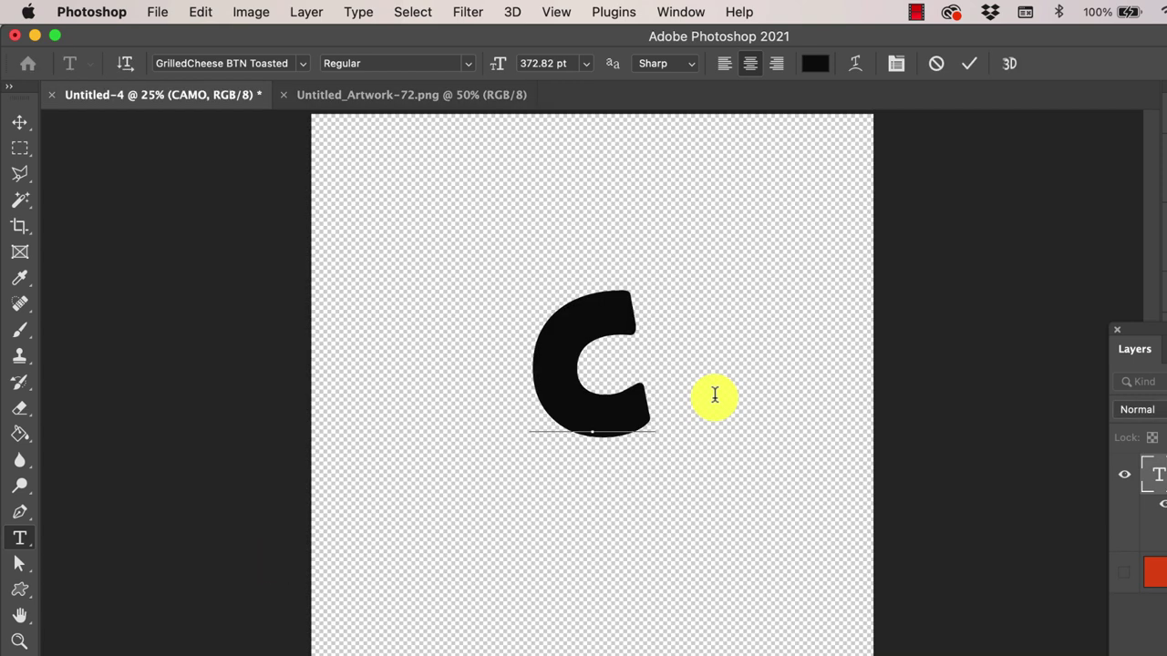
Step: Finish typing CAMO, commit the text, and open Blending Options for the CAMO layer
text(AMO)
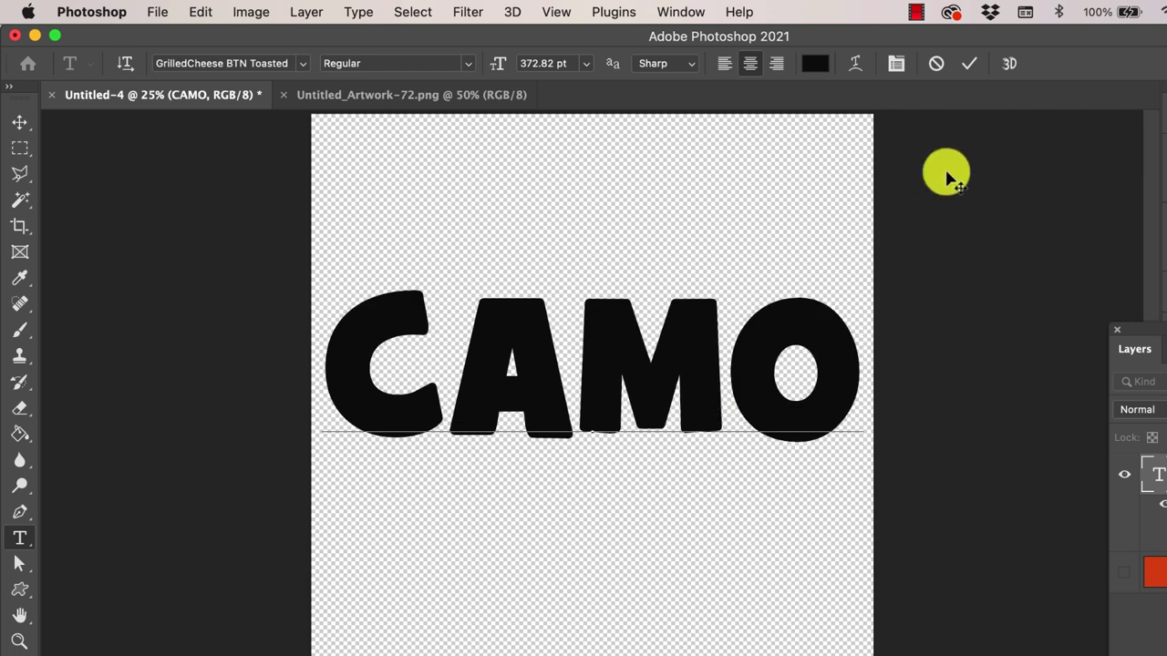
click(969, 63)
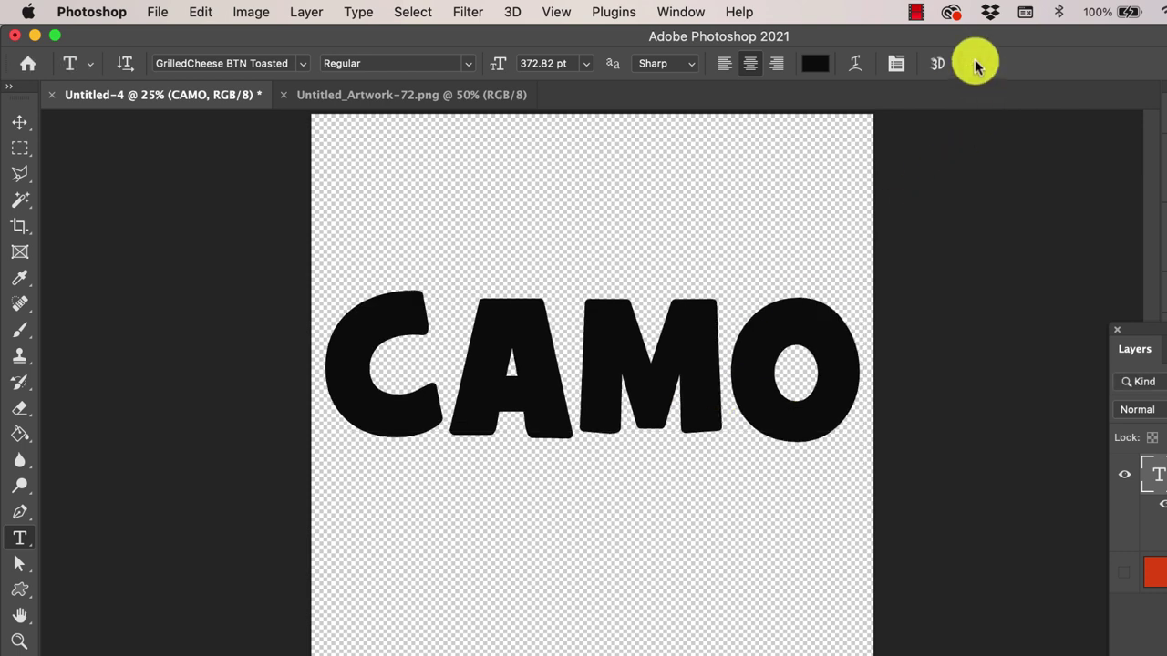
right_click(976, 363)
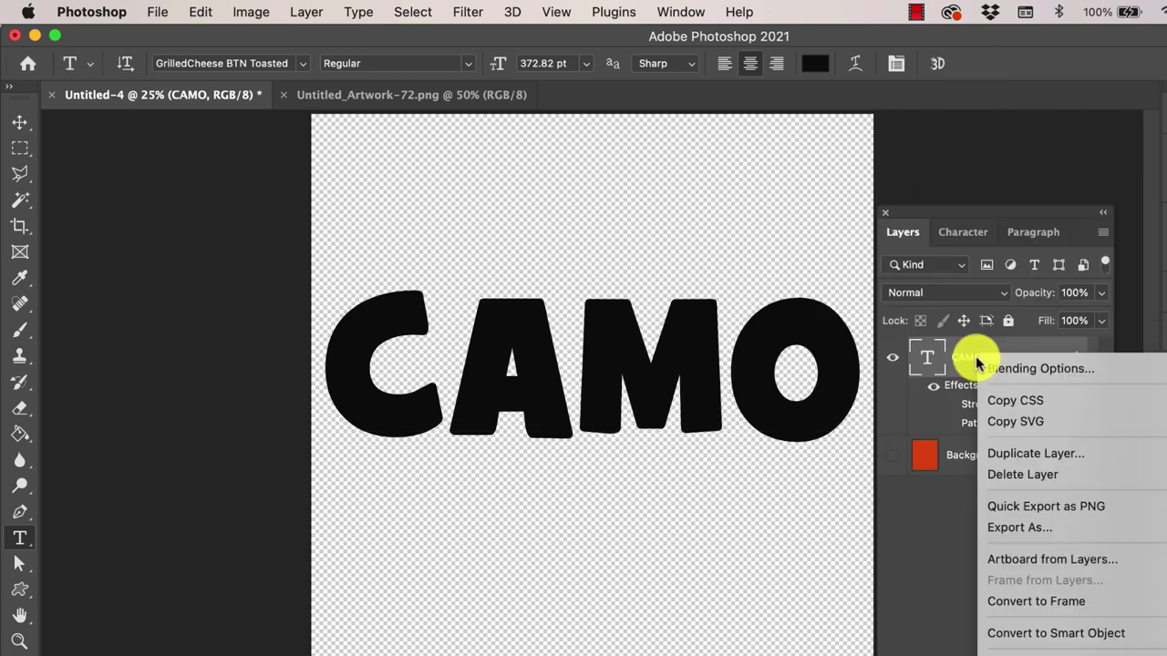
click(1055, 370)
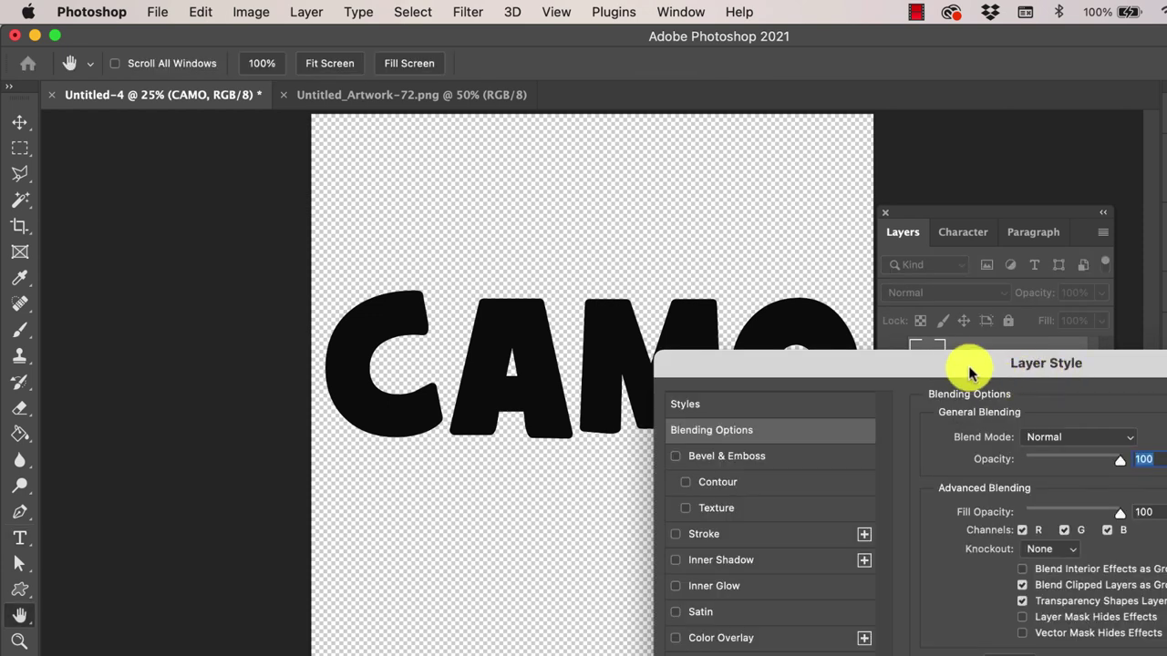
drag(963, 368, 960, 220)
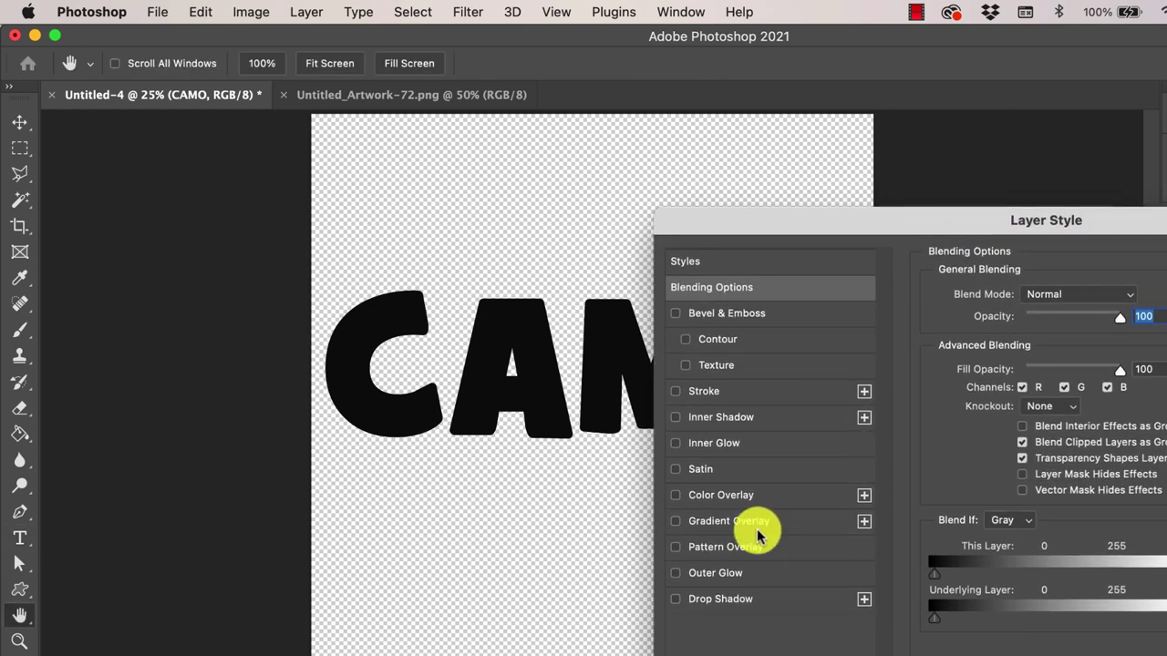
Step: Apply a camo Pattern Overlay at angle -156° and scale 69%, then confirm
click(676, 548)
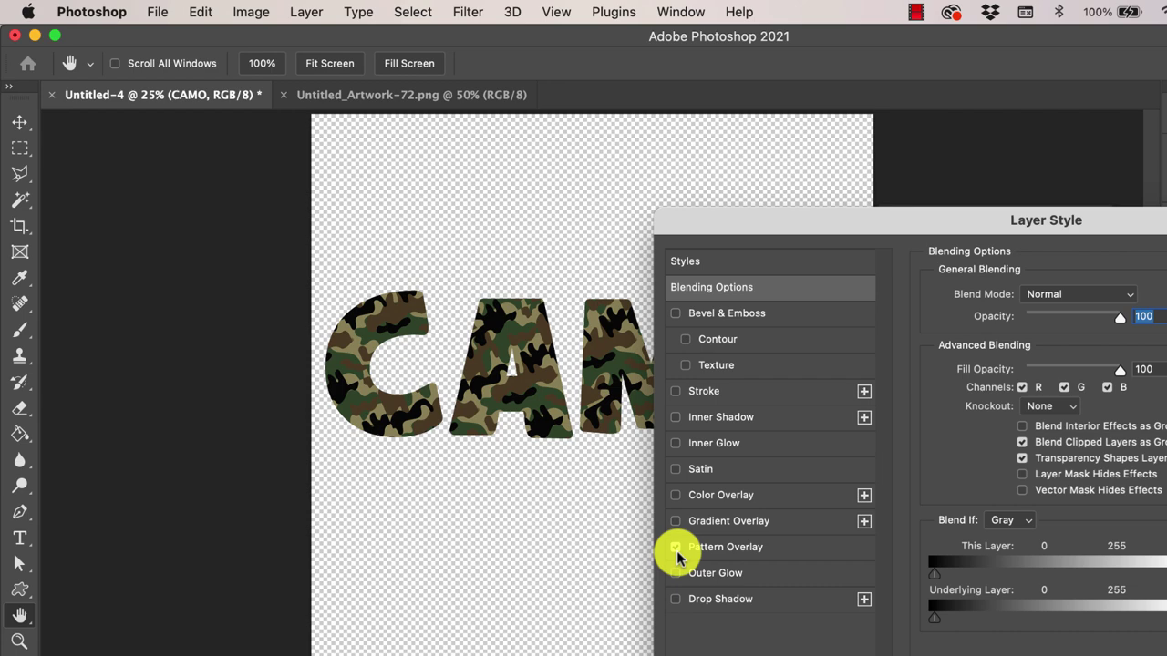
click(764, 553)
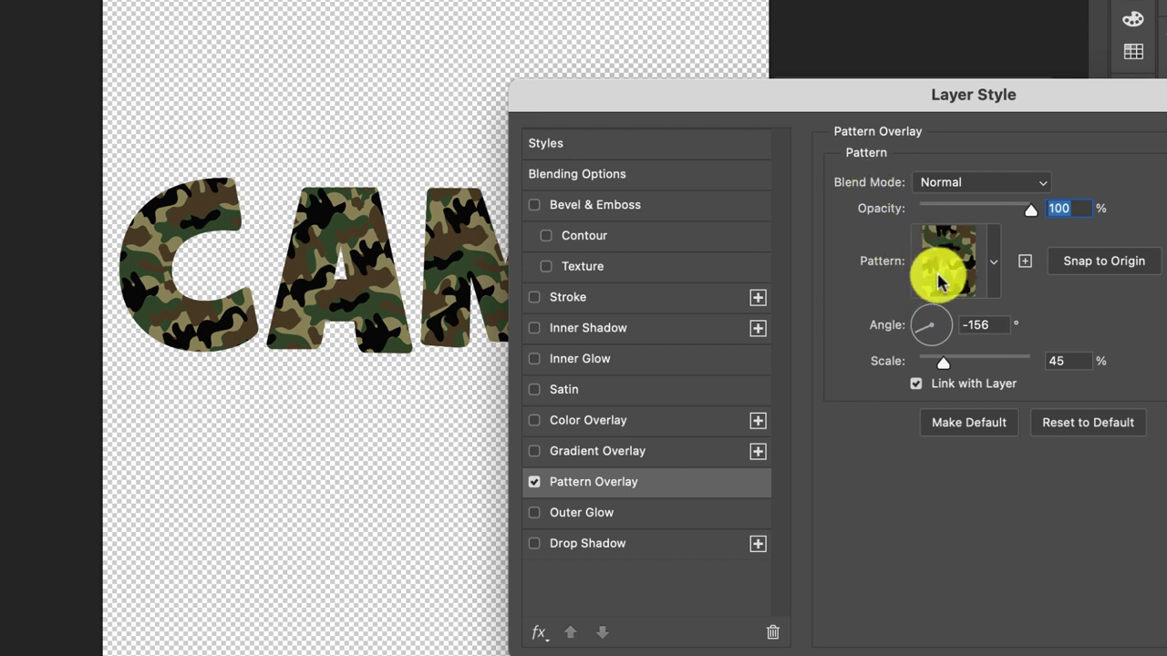
mouse_move(941, 363)
mouse_down()
mouse_move(973, 367)
mouse_move(957, 365)
mouse_up()
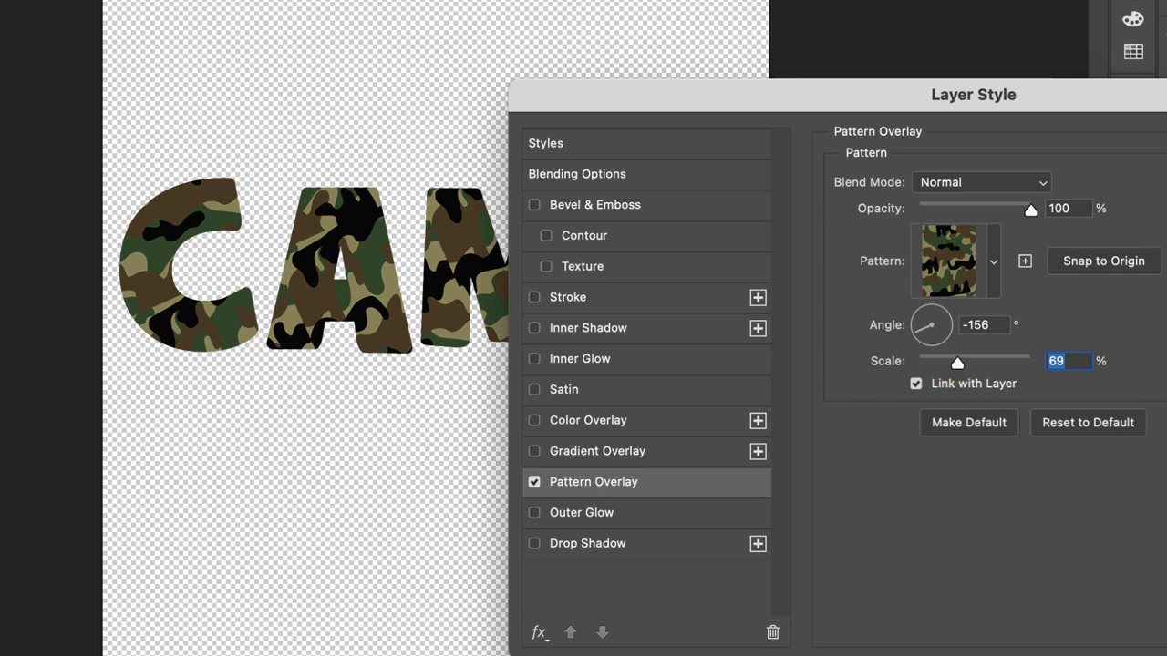
key(Return)
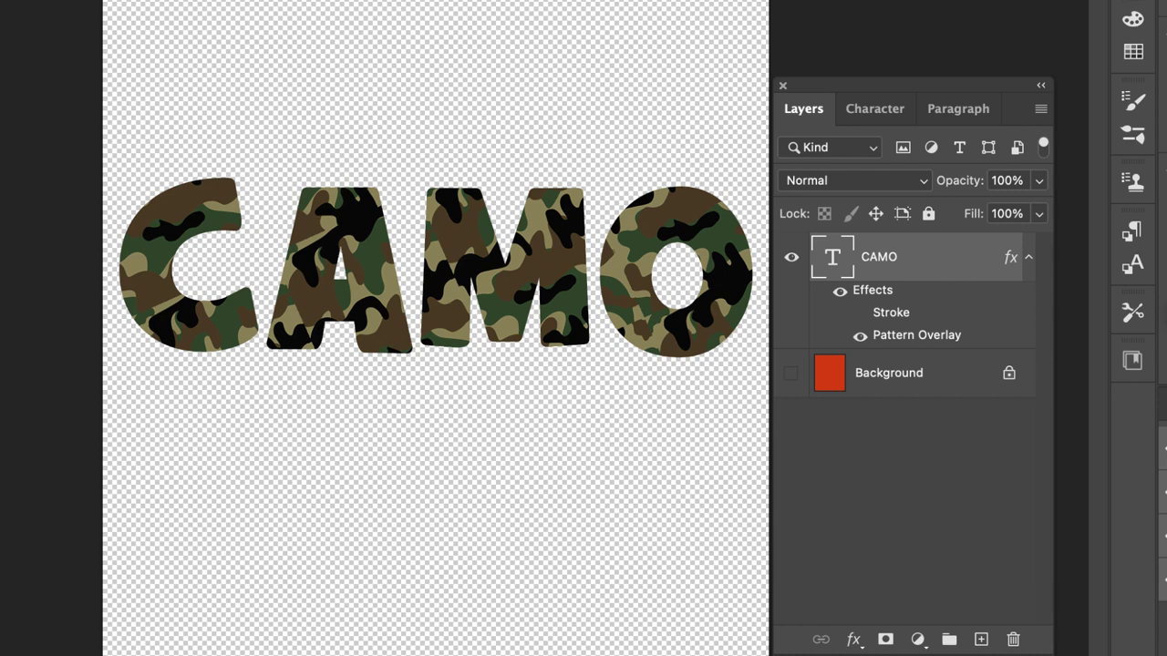
Step: Make the red Background layer visible and enable the white Stroke effect on CAMO
click(791, 374)
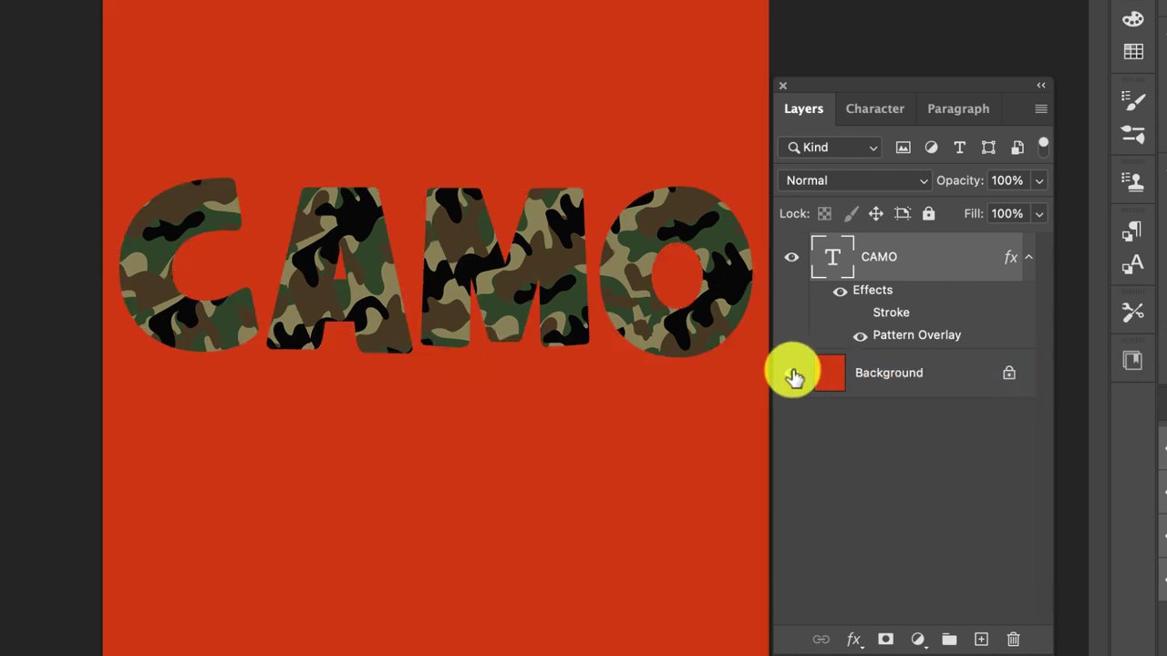
click(859, 314)
click(858, 319)
click(858, 319)
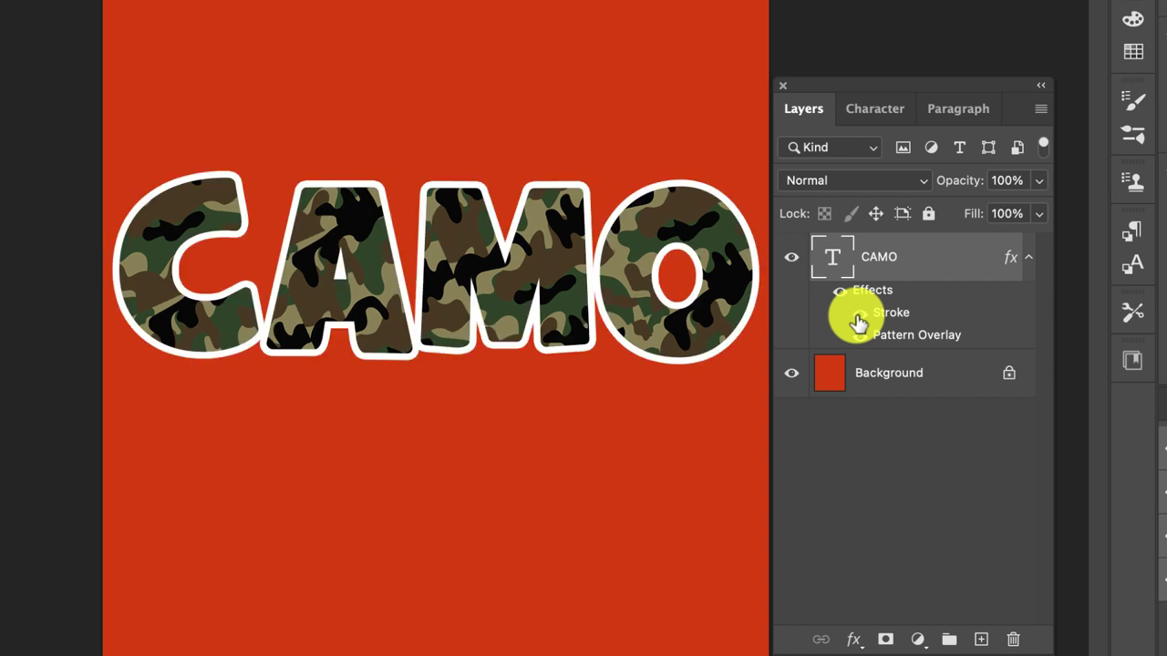
click(859, 319)
click(858, 319)
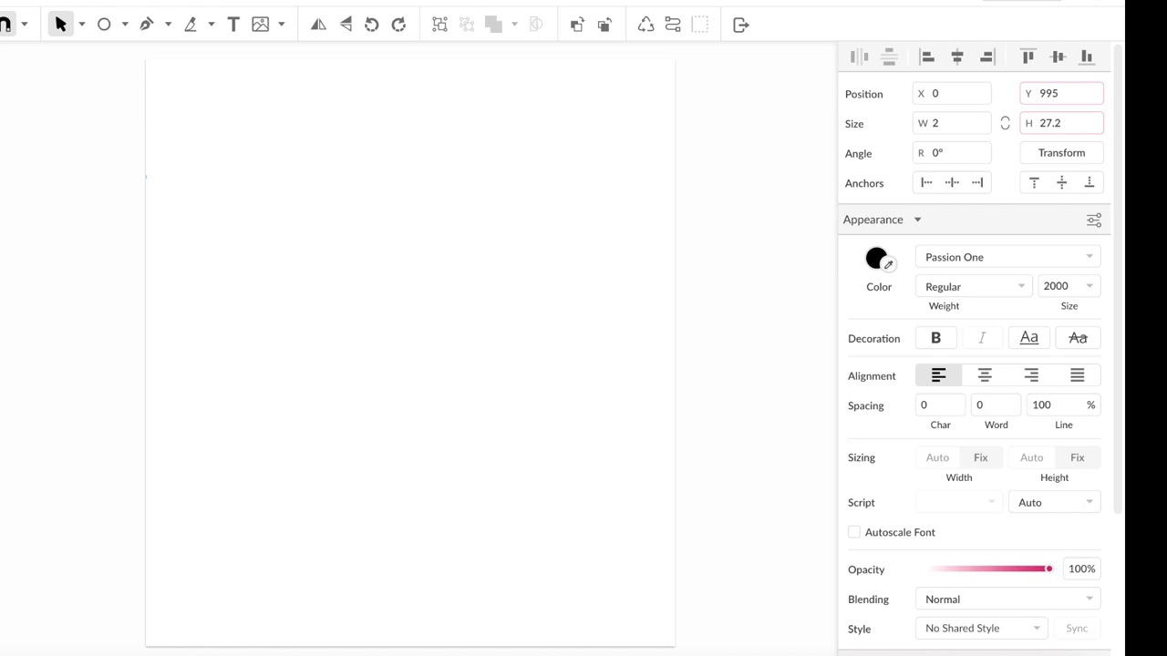
Step: Type HELLO in Passion One at size 2000 and finish editing the text
text(HE)
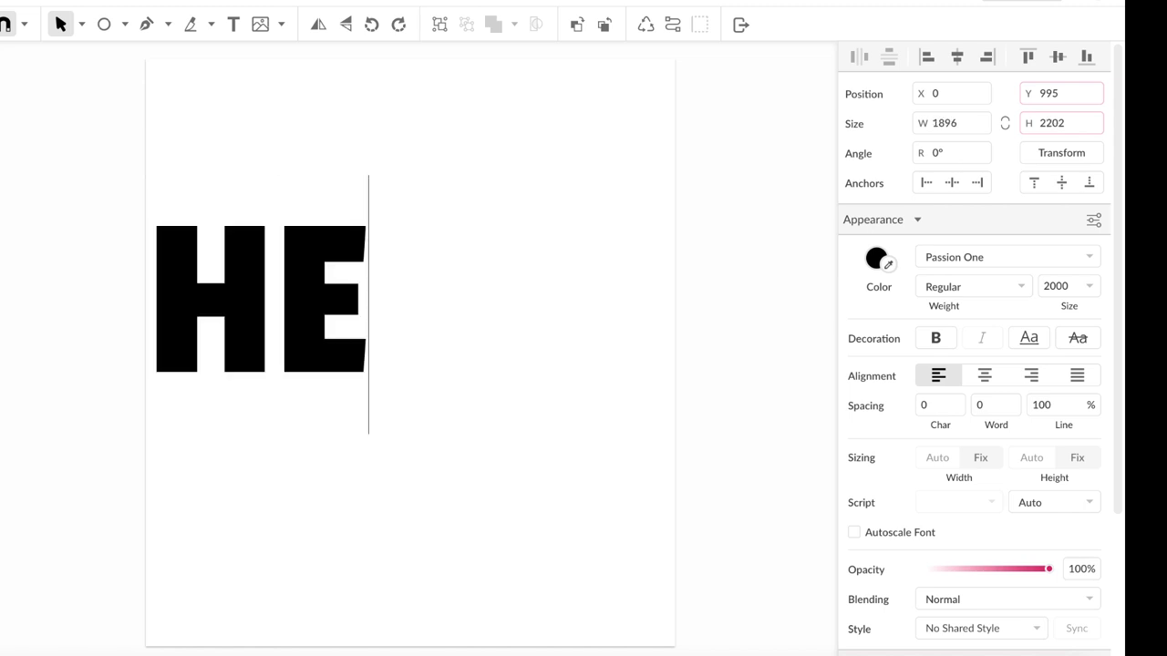
text(LL)
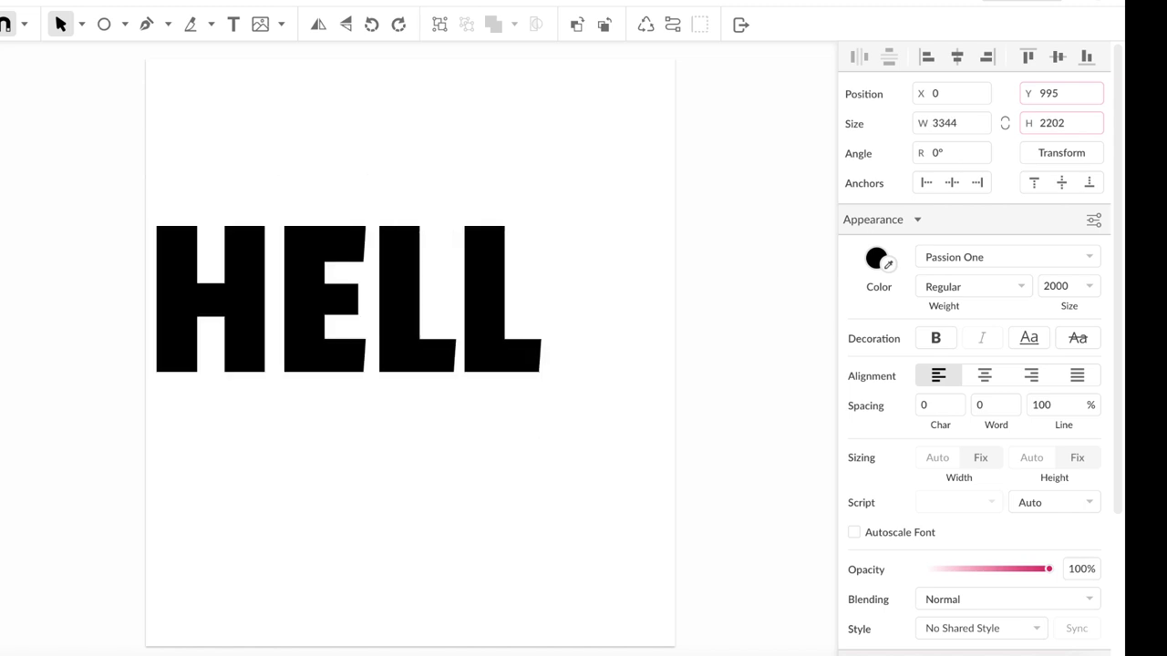
text(O)
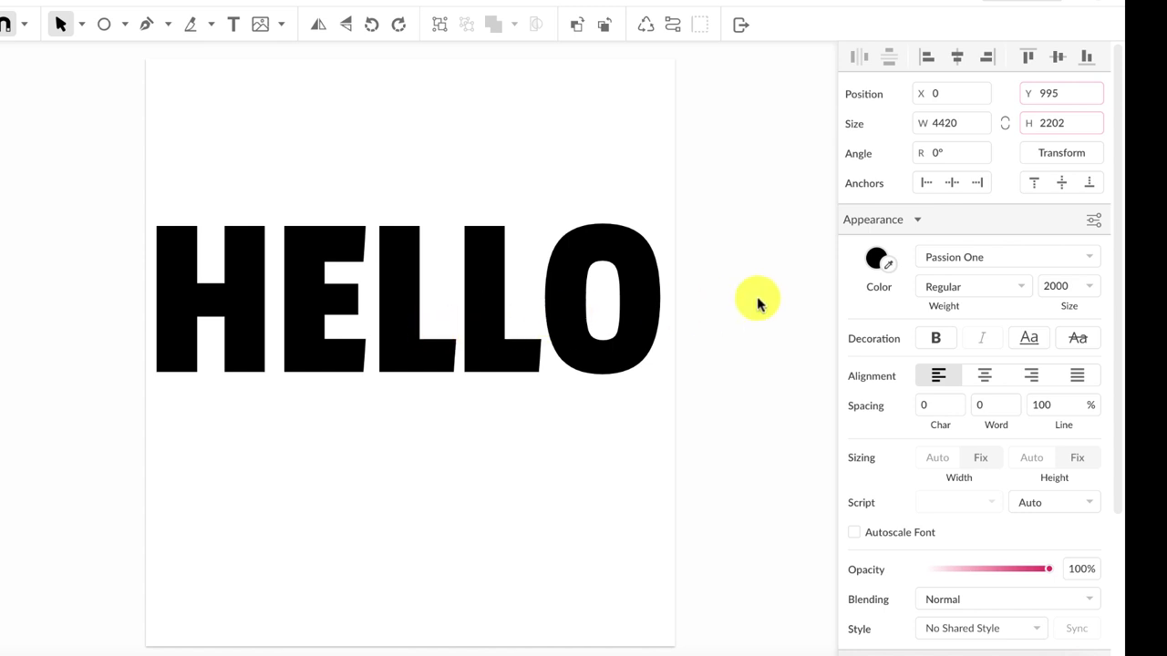
key(Escape)
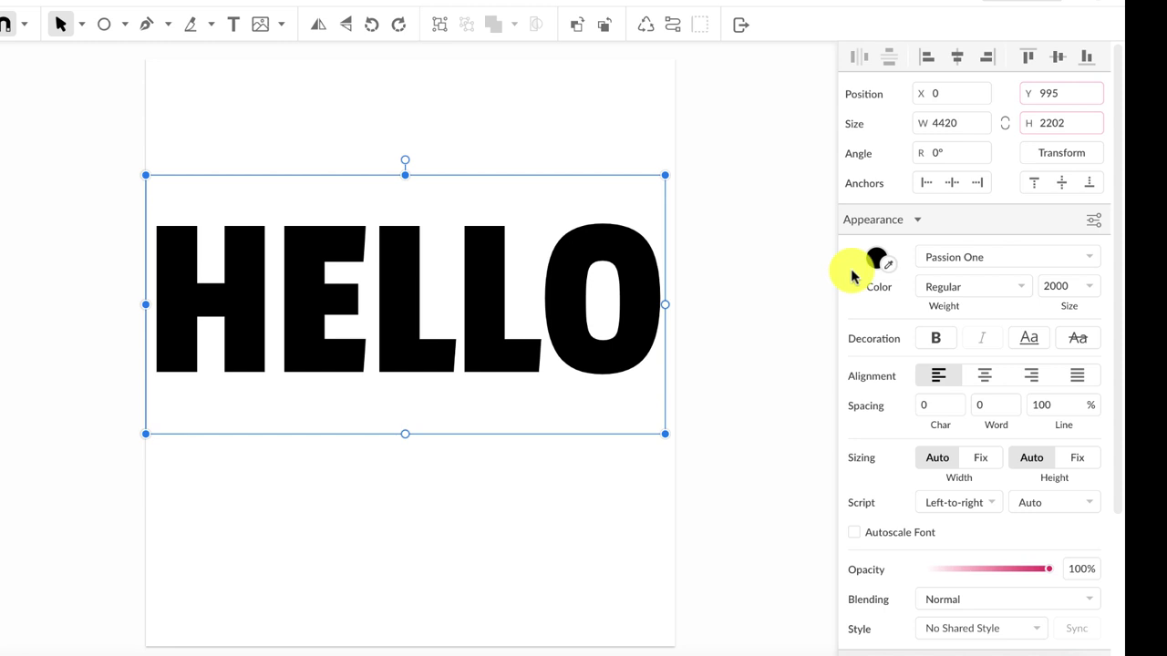
scroll(876, 368, down, 3)
scroll(878, 368, down, 2)
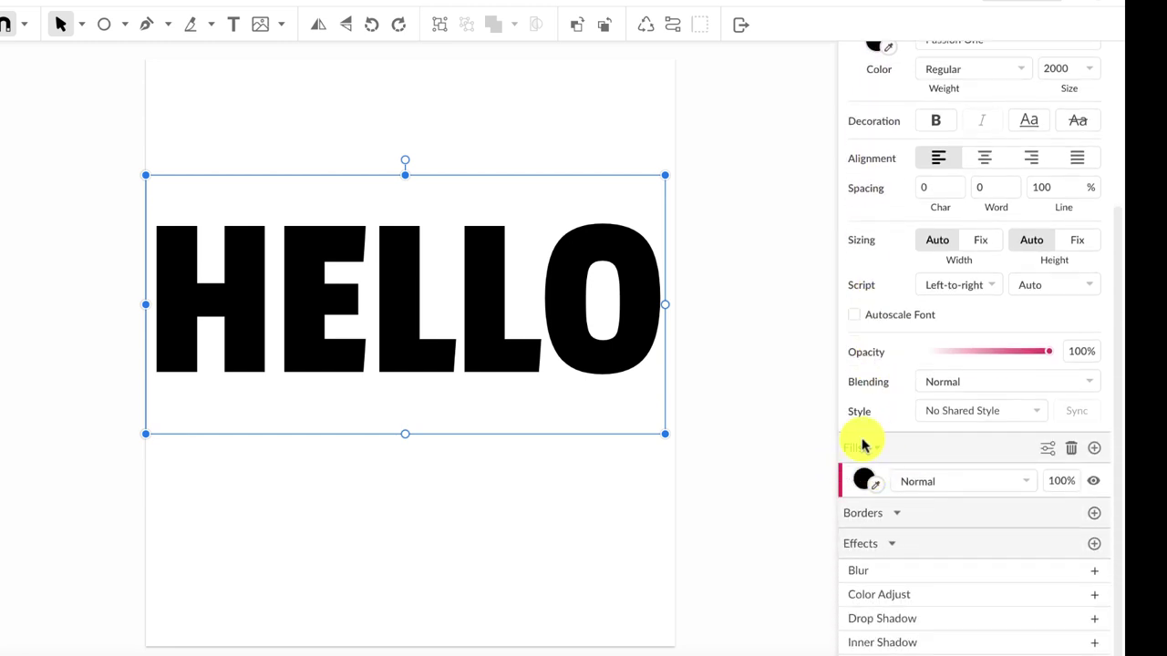
Step: Change the HELLO fill to a Texture Fill using the camo image at 119% scale
click(863, 482)
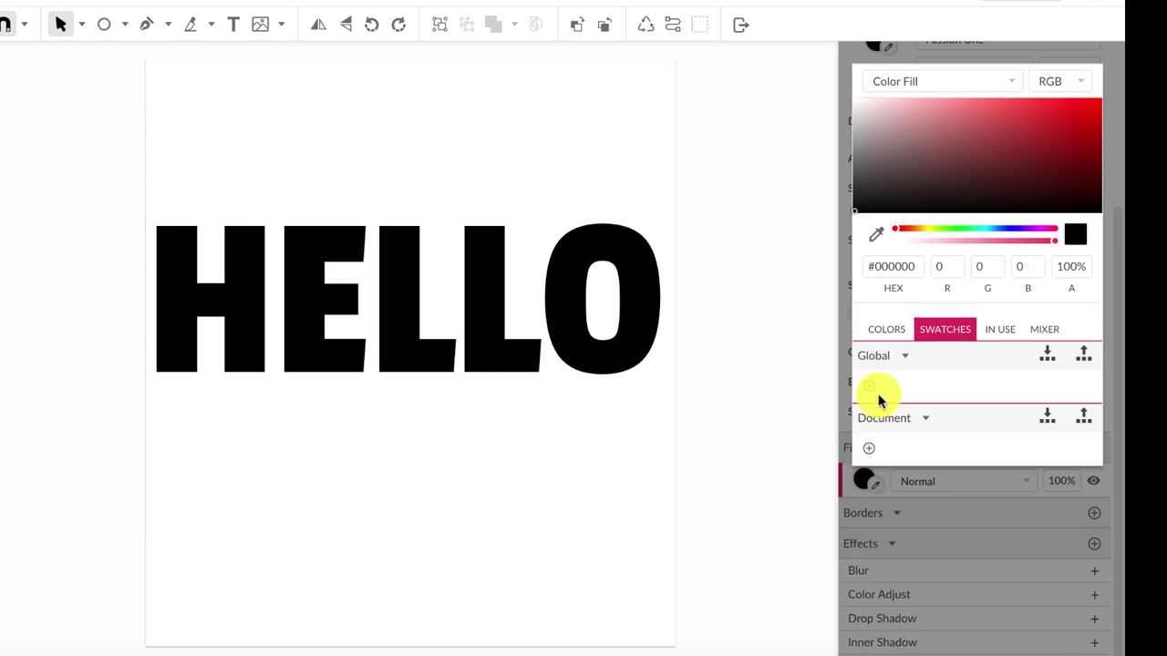
click(1009, 82)
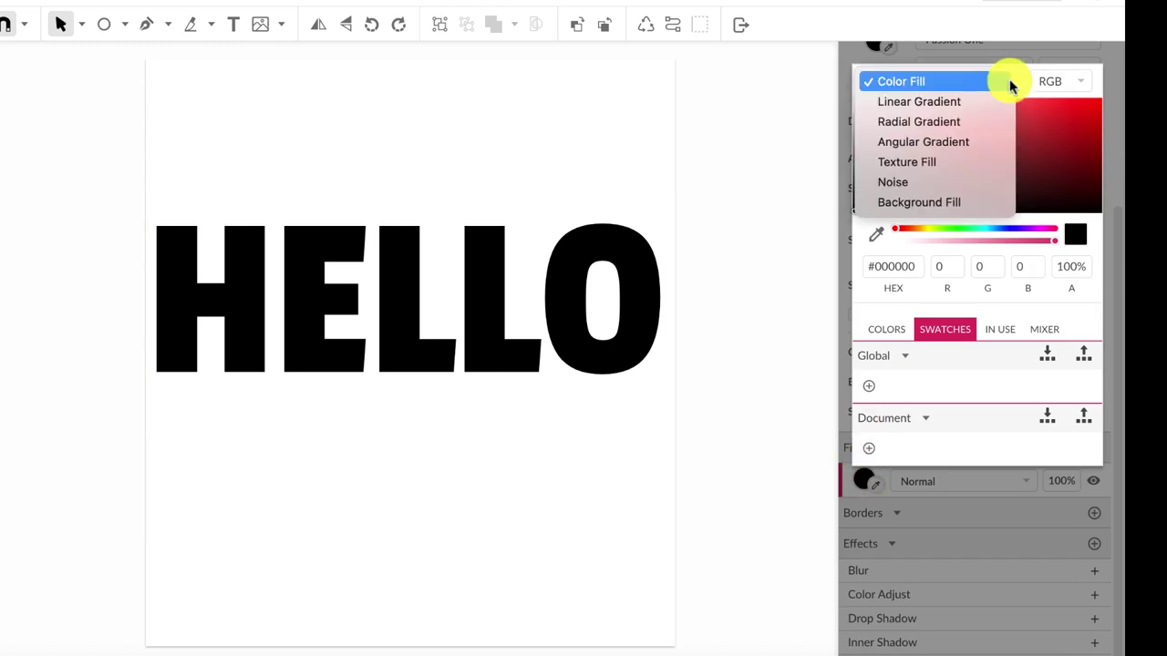
click(947, 168)
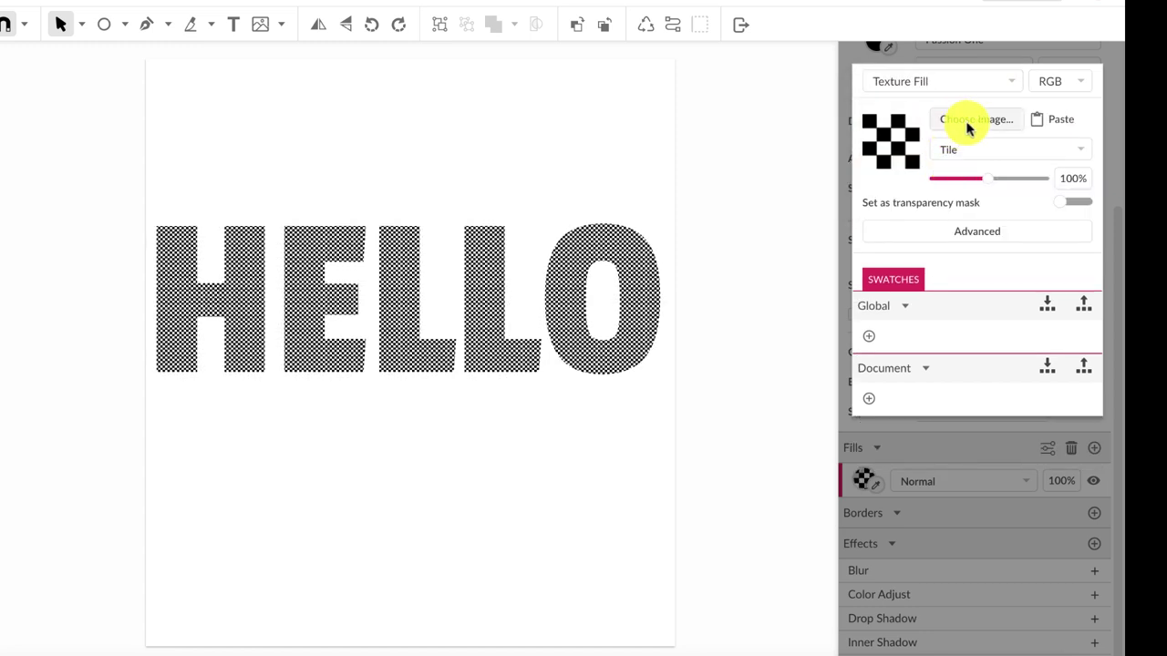
click(968, 129)
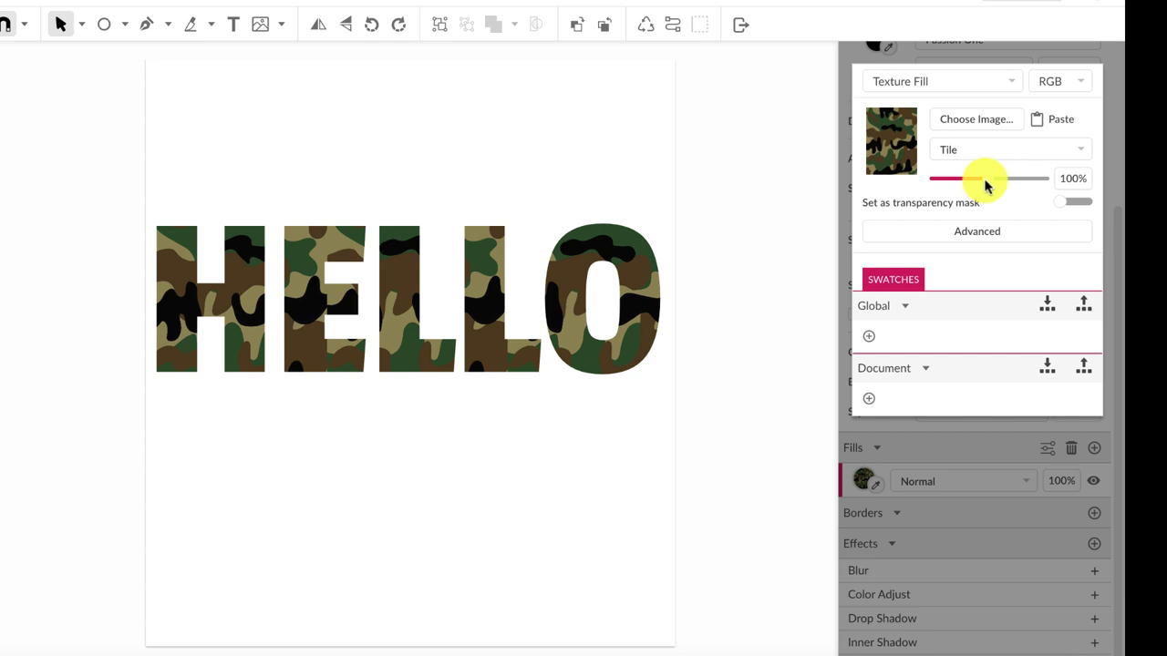
drag(982, 183, 1000, 181)
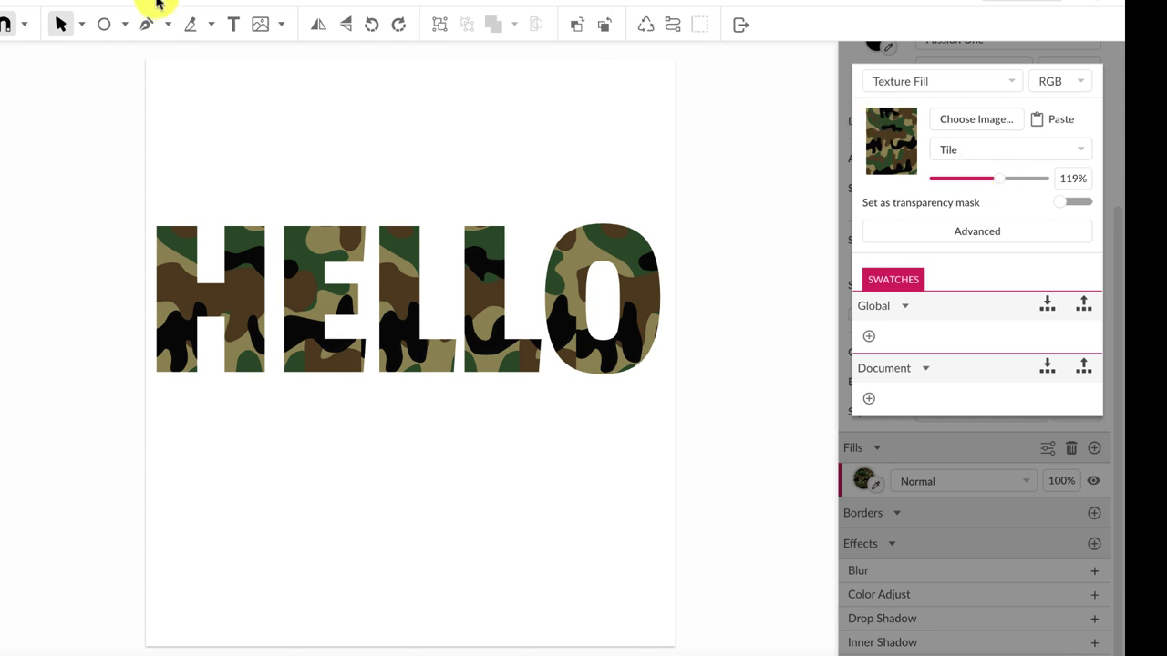
Step: Draw an ellipse below HELLO, paste the camo texture fill onto it, and reposition it
click(124, 23)
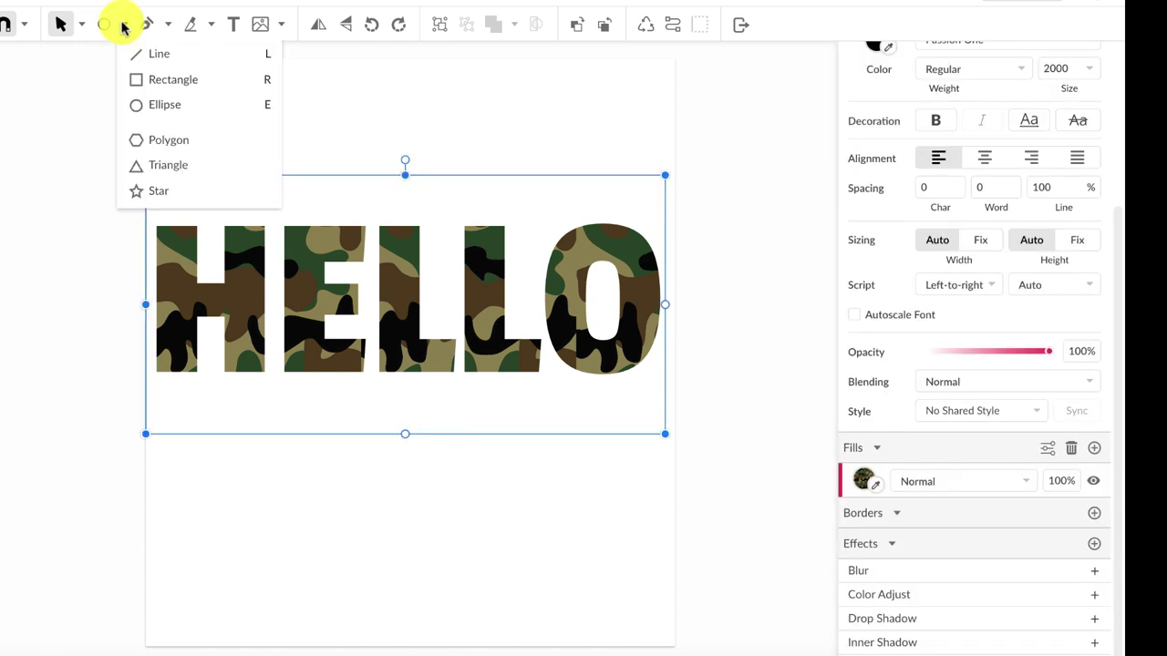
click(169, 104)
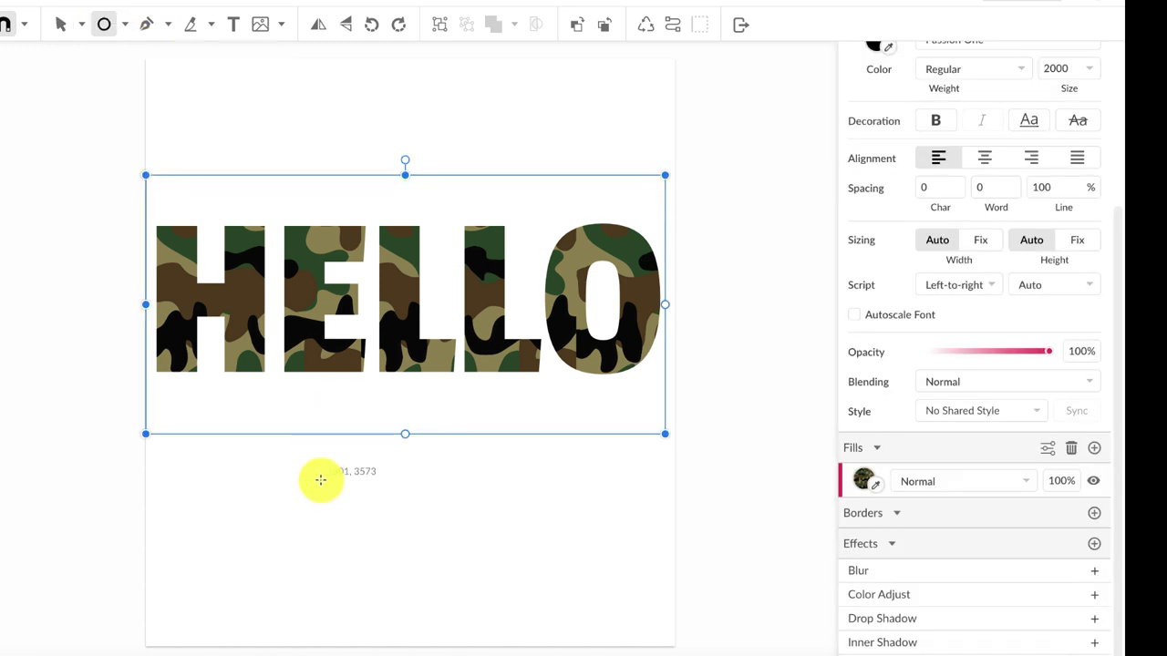
drag(314, 481, 471, 593)
key(ctrl+shift+v)
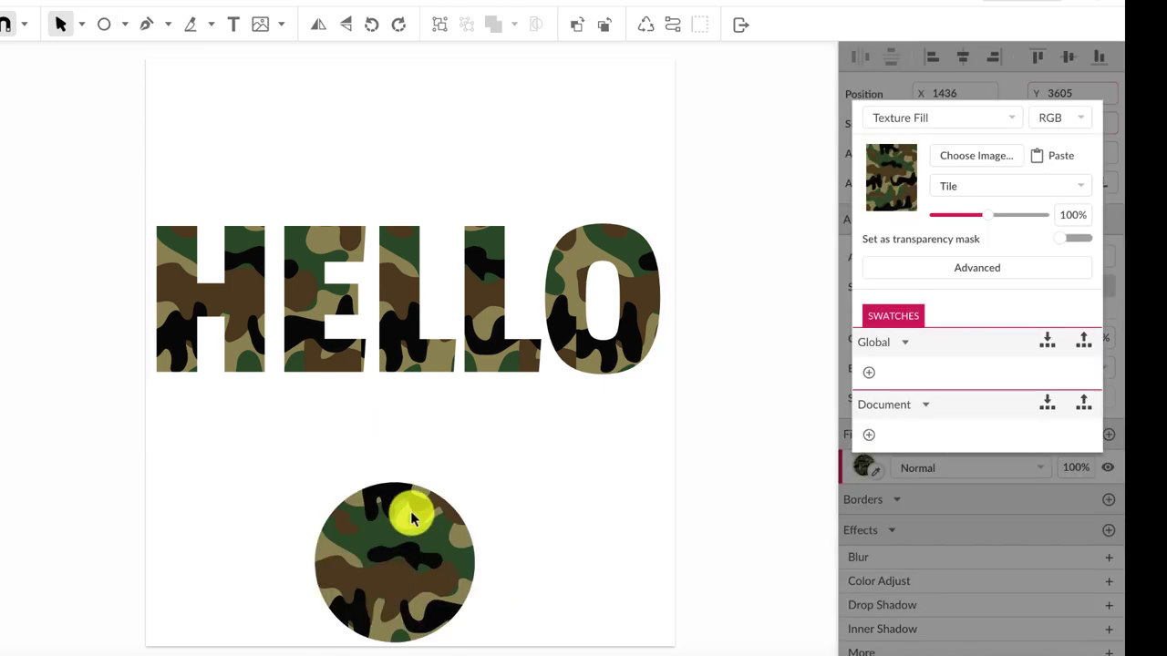
click(424, 538)
drag(425, 539, 534, 483)
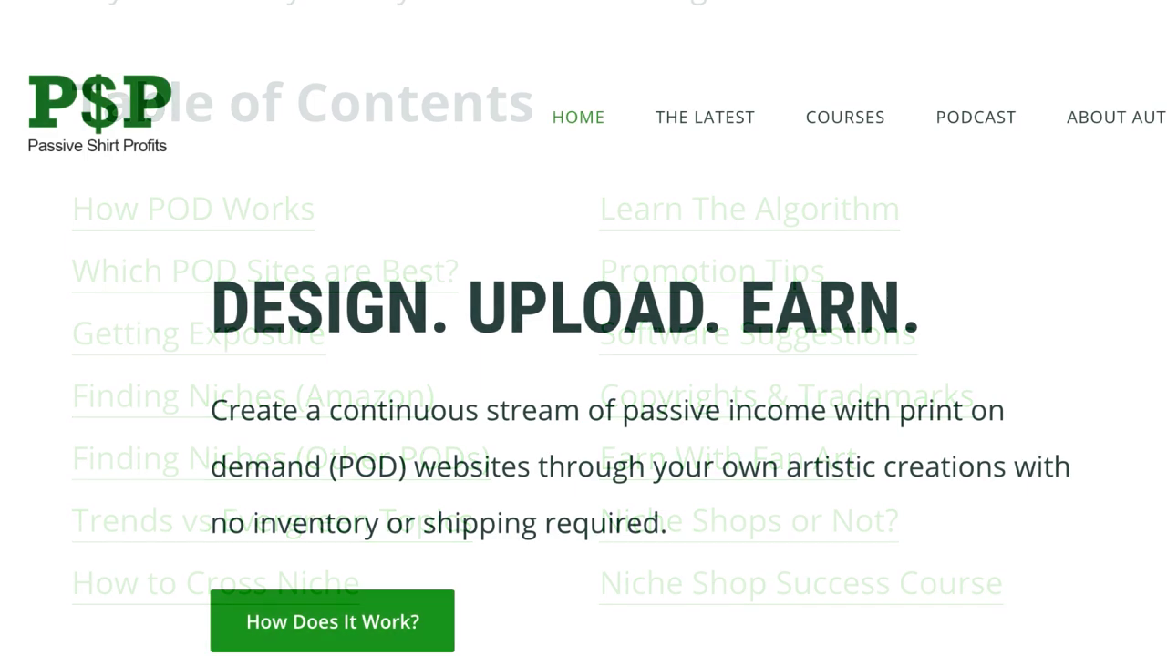
Step: Scroll the Passive Shirt Profits homepage to the 'DESIGN. UPLOAD. EARN.' headline
scroll(583, 365, down, 8)
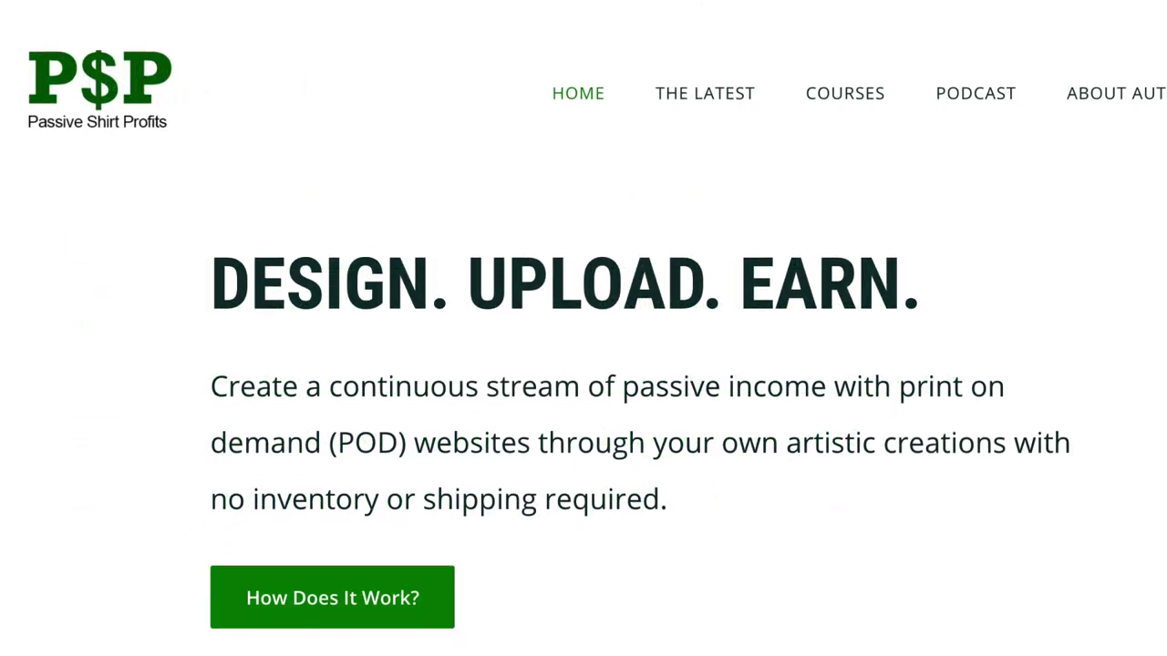